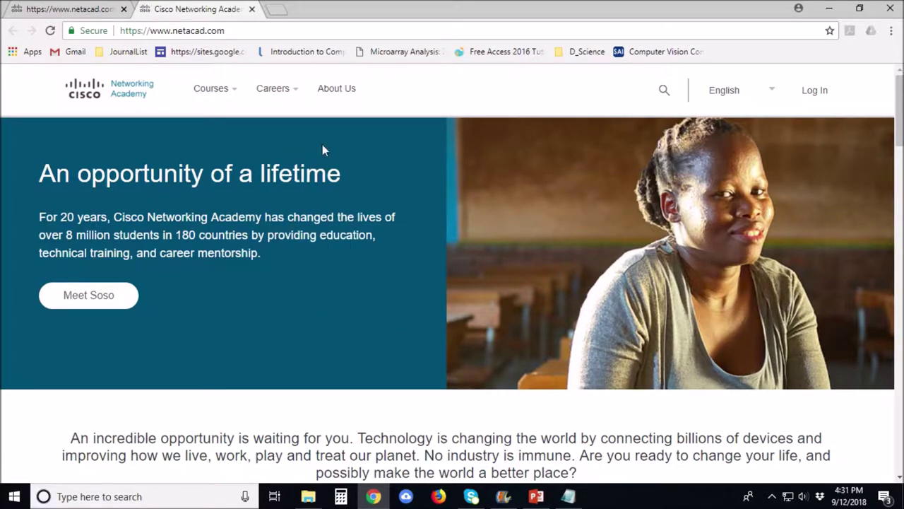
Find and open the Introduction to Packet Tracer course page on the Networking Academy site.
scroll(636, 309, down, 8)
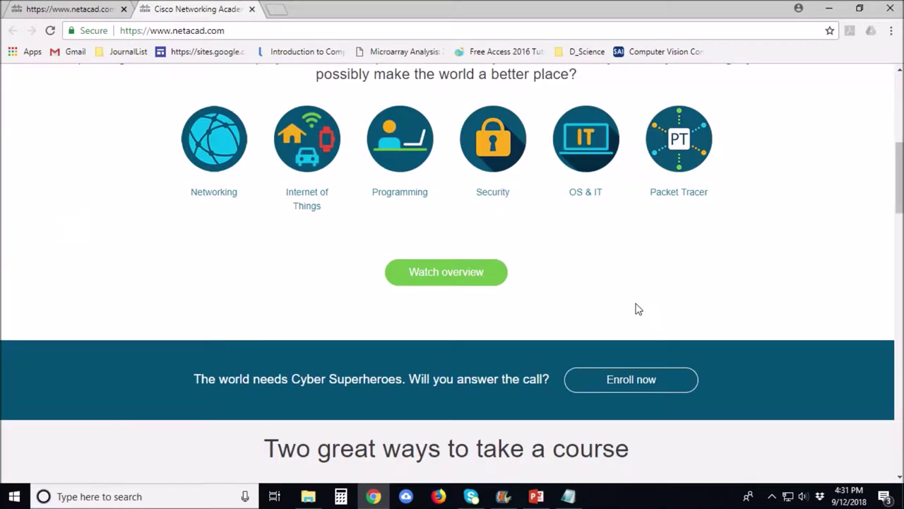
scroll(464, 290, down, 6)
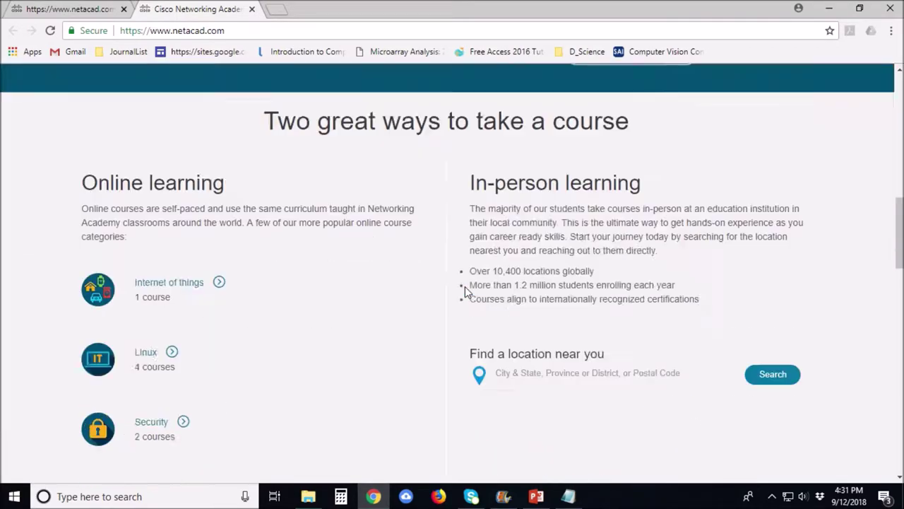
scroll(696, 308, down, 8)
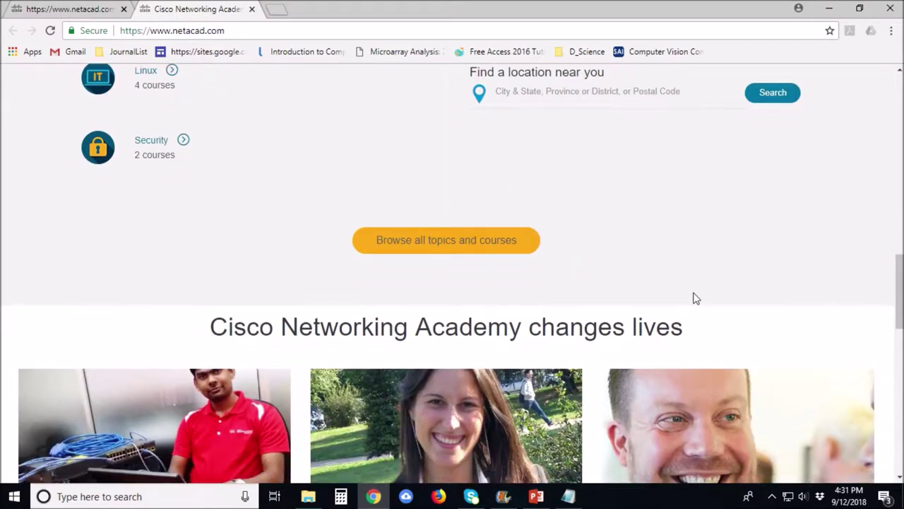
scroll(472, 278, down, 5)
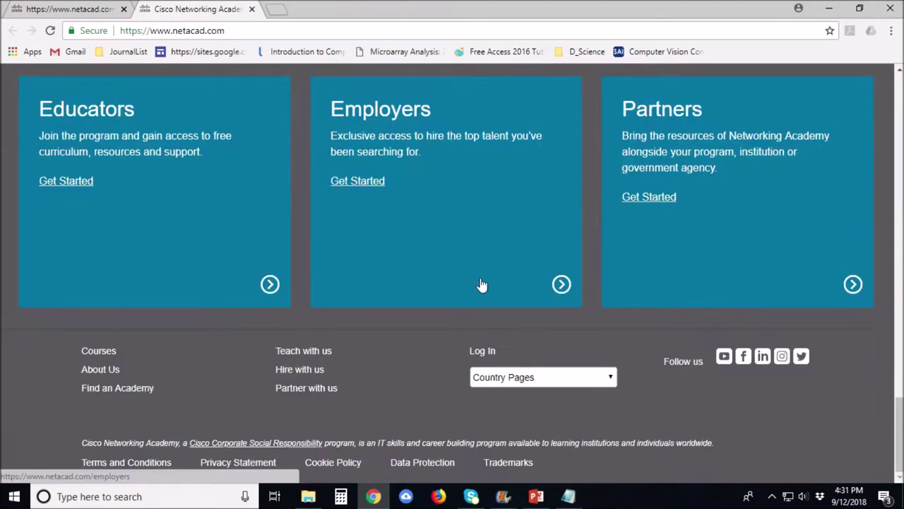
scroll(262, 299, up, 15)
scroll(274, 286, up, 3)
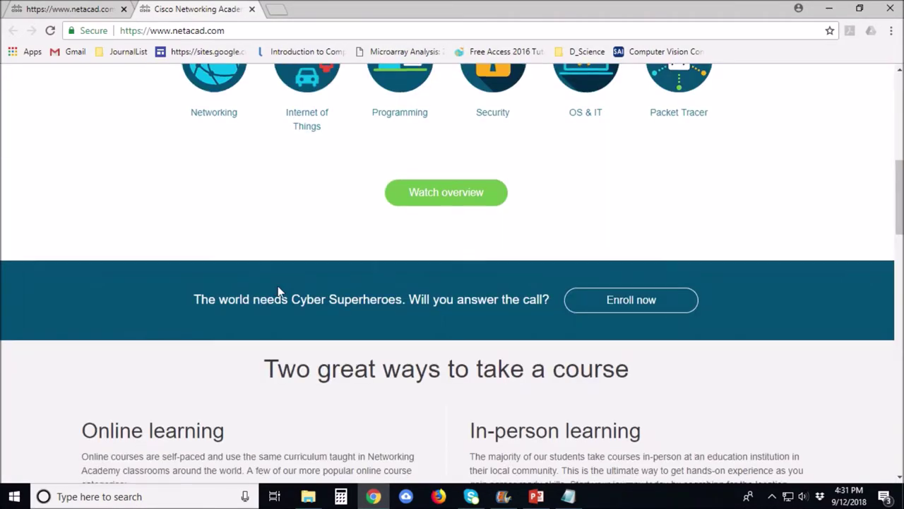
scroll(274, 285, down, 3)
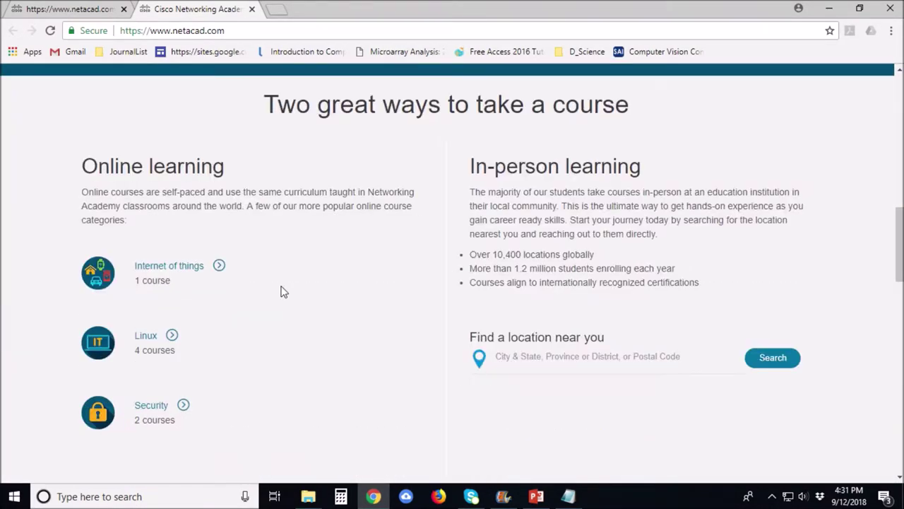
scroll(281, 291, up, 6)
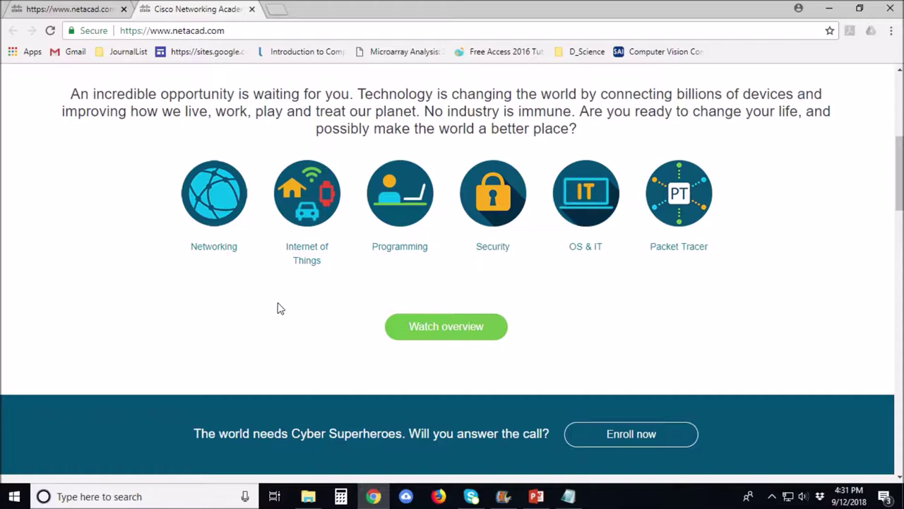
scroll(288, 325, up, 5)
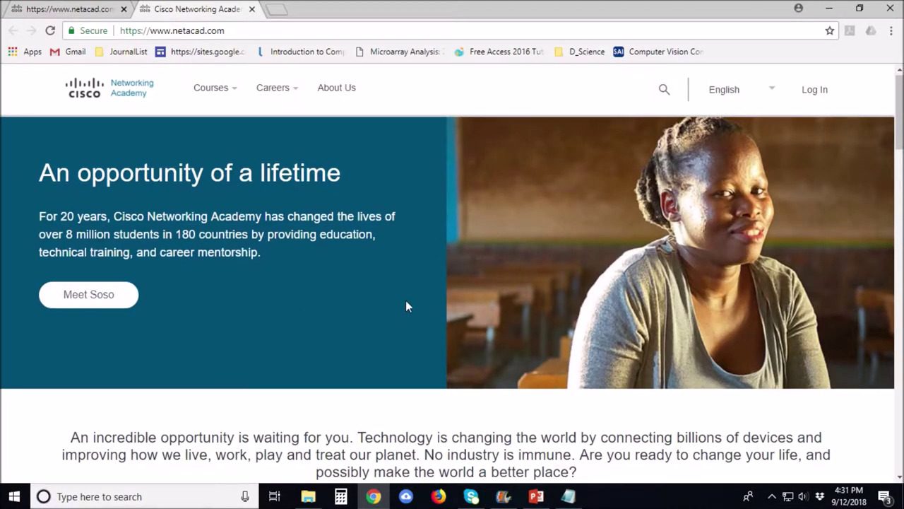
scroll(407, 305, down, 5)
click(679, 150)
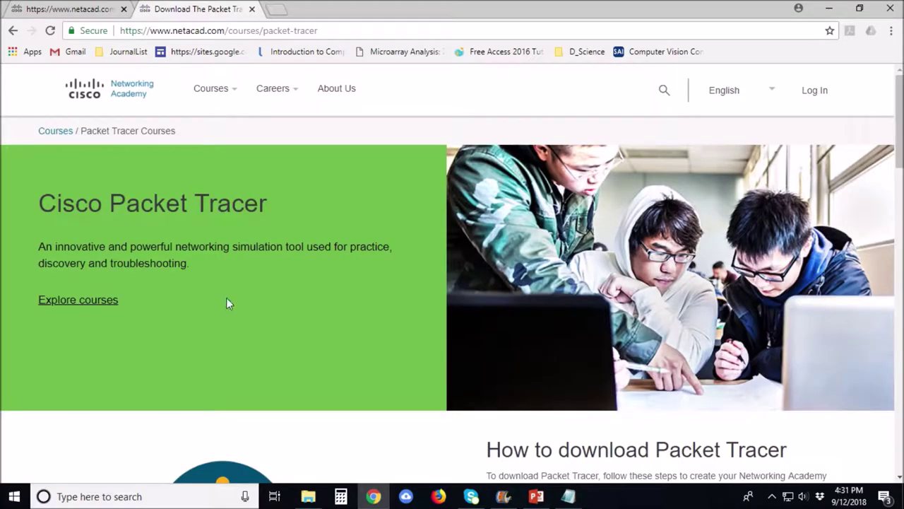
scroll(226, 303, down, 2)
scroll(226, 302, down, 3)
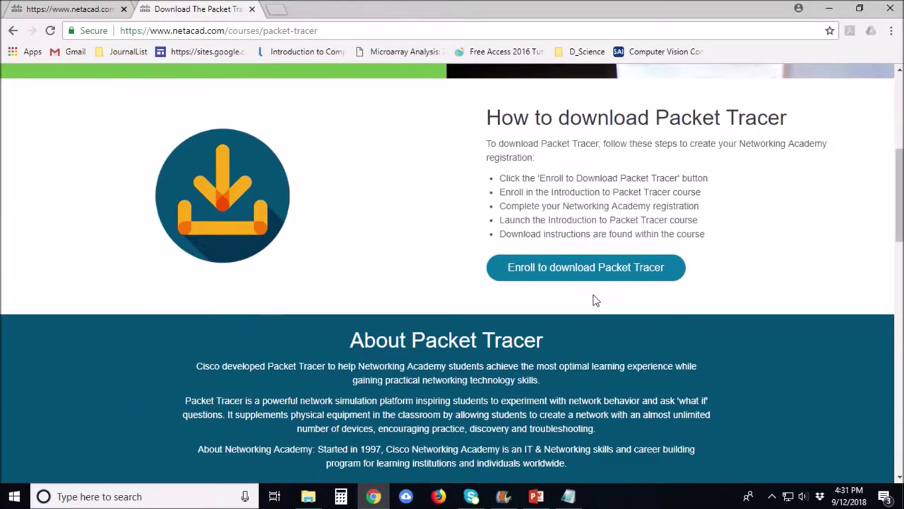
Enroll to download Packet Tracer and open the sign-up form in English.
click(616, 269)
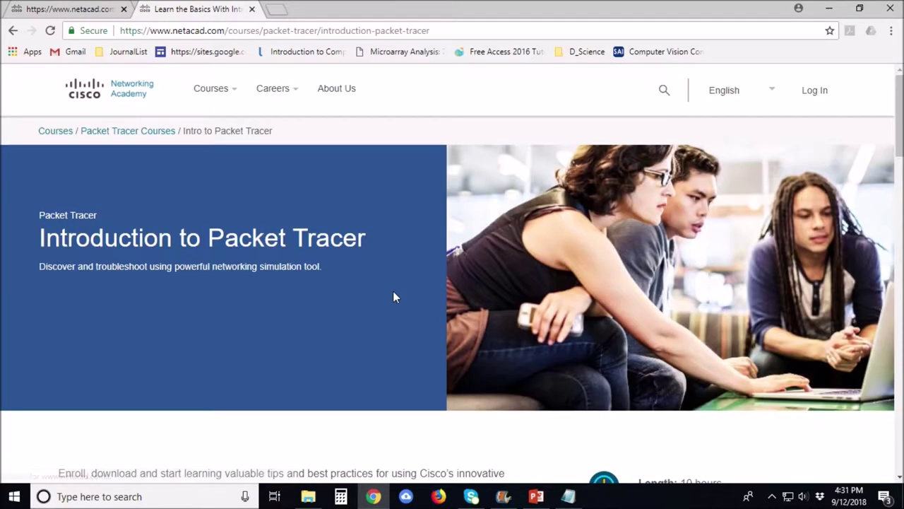
scroll(394, 320, down, 1)
scroll(394, 320, down, 4)
click(127, 322)
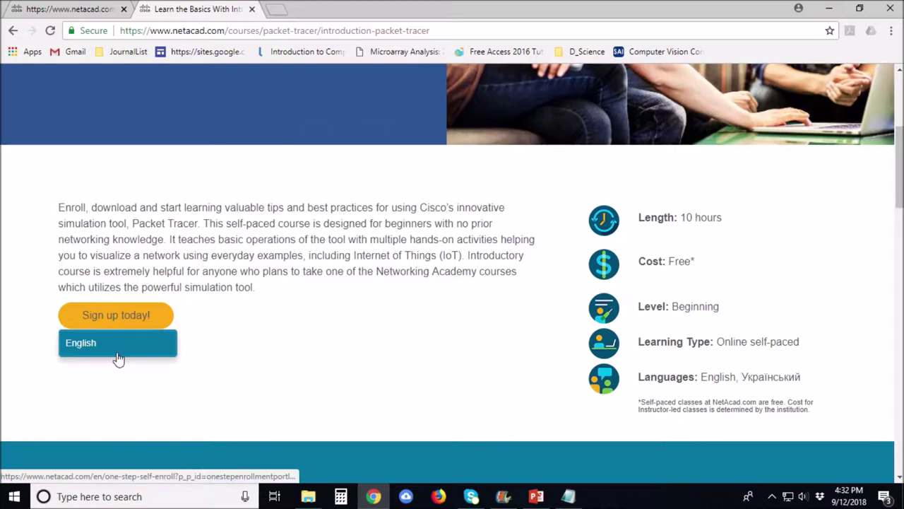
click(115, 352)
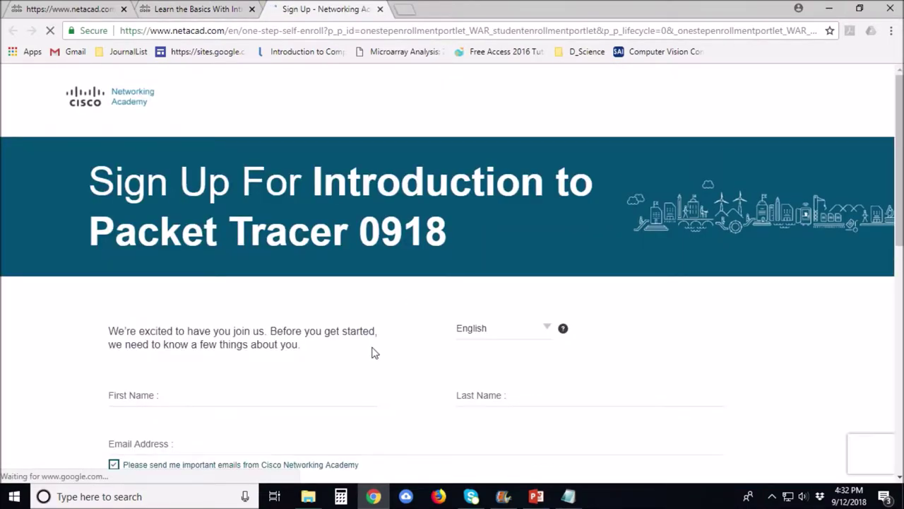
Enter the first and last name, e-mail address and account password.
scroll(396, 317, down, 4)
click(175, 131)
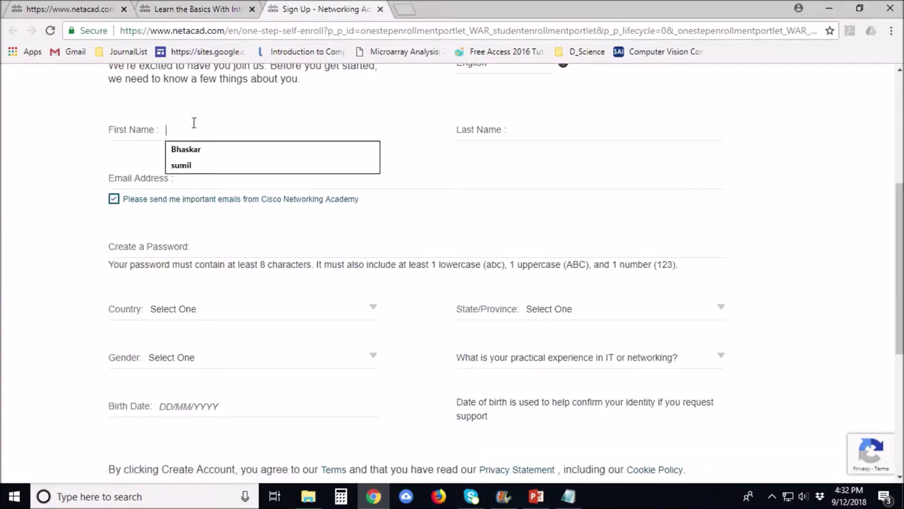
click(200, 166)
click(204, 177)
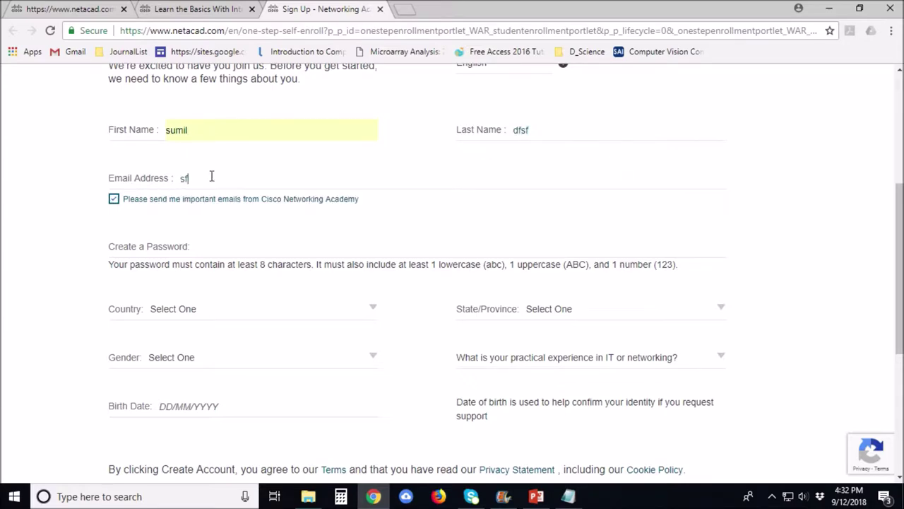
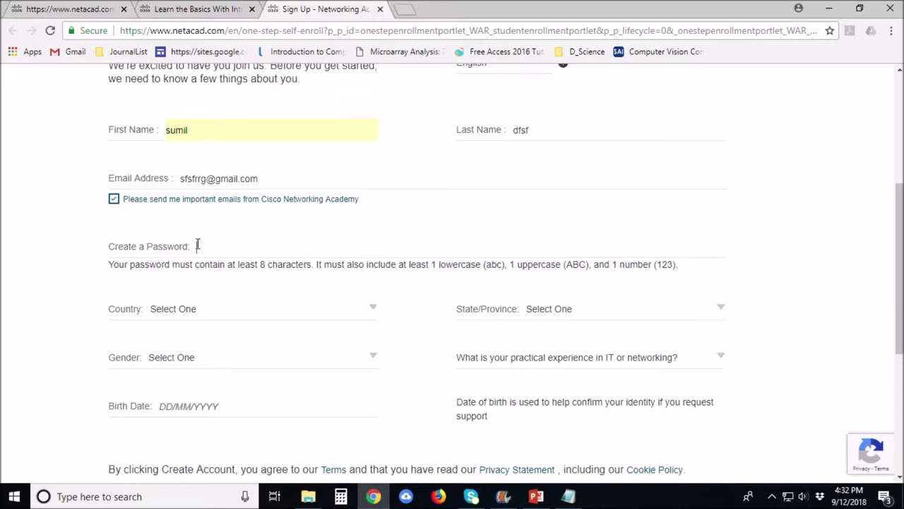
click(177, 247)
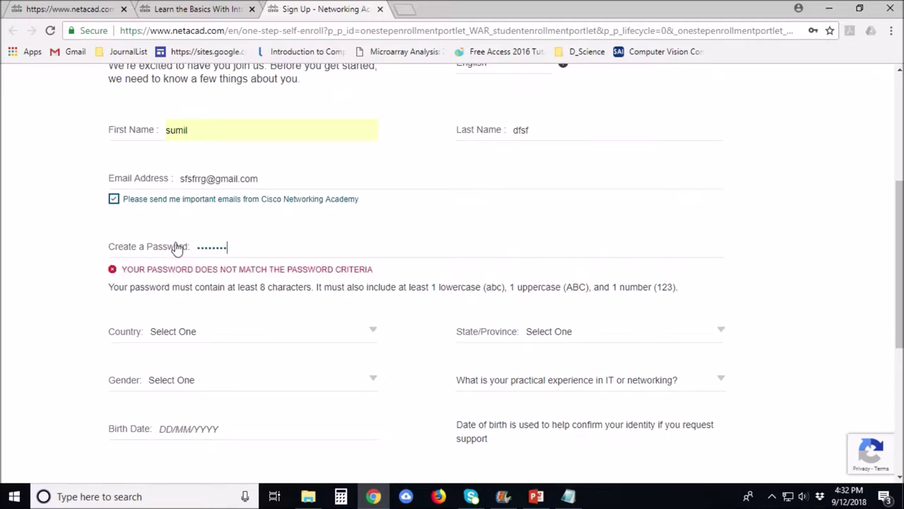
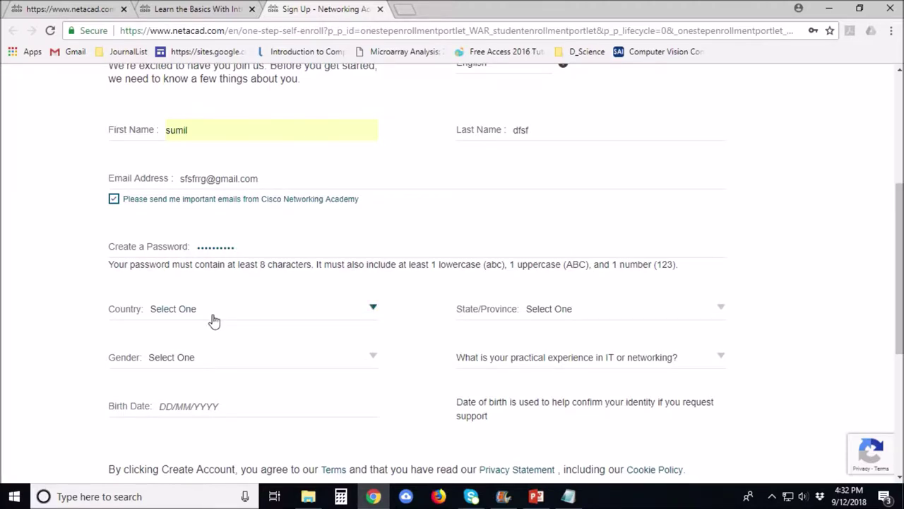
Set country Azerbaijan, gender Male, province Goranboy and networking experience None.
click(212, 320)
click(247, 244)
click(219, 357)
click(188, 398)
click(639, 314)
click(610, 291)
click(494, 360)
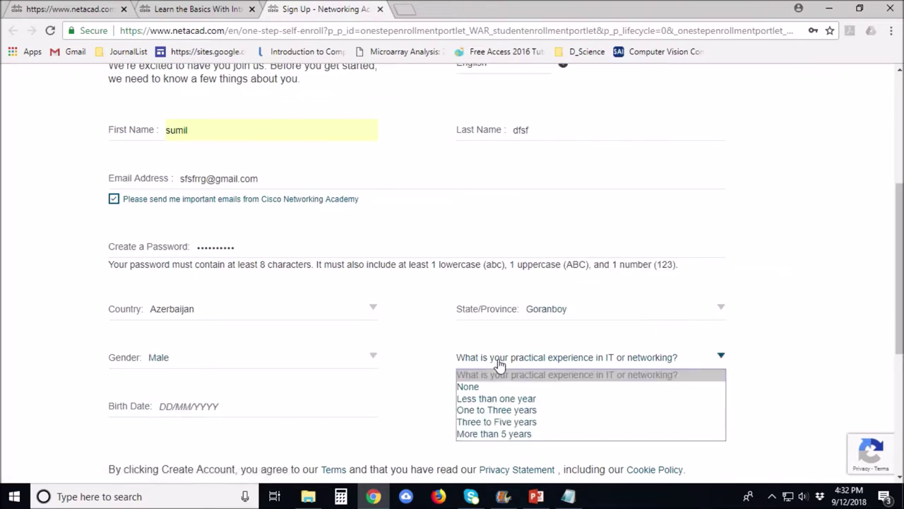
click(500, 386)
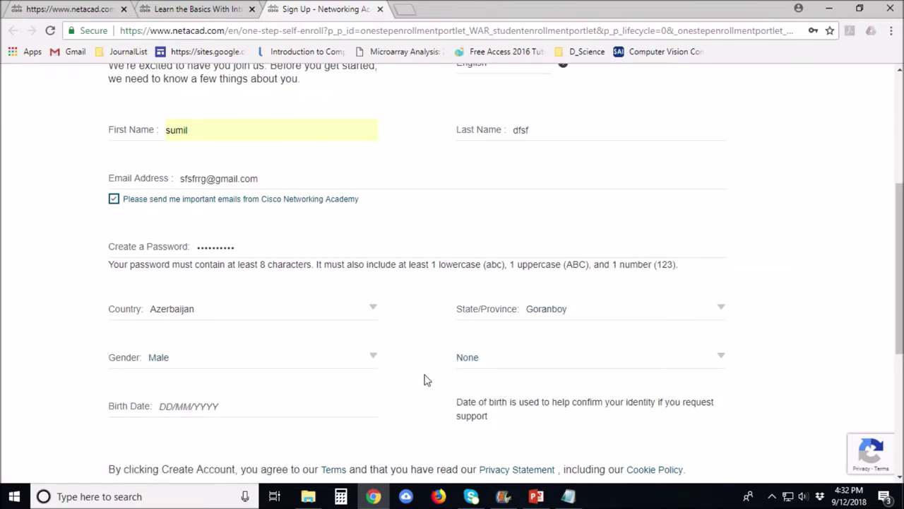
scroll(425, 379, down, 3)
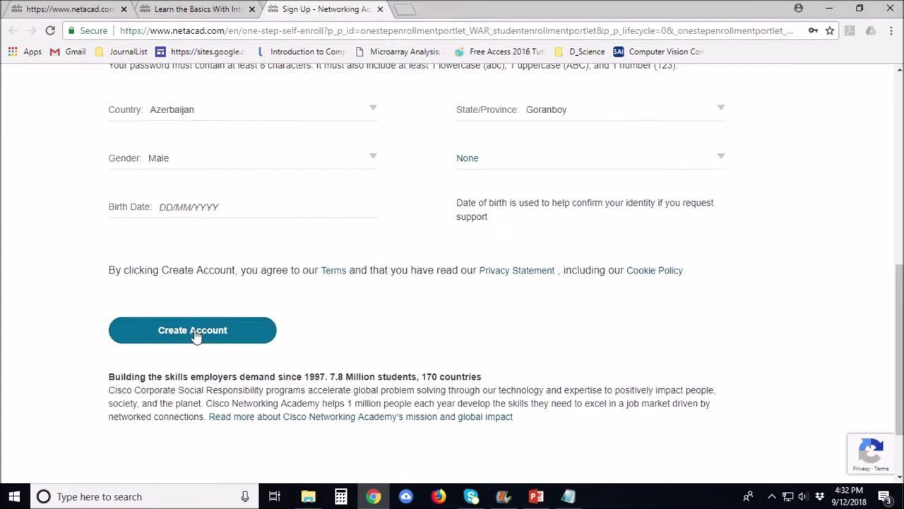
Fill in the birth date, correcting the day until the invalid-date warning clears.
click(194, 329)
click(225, 213)
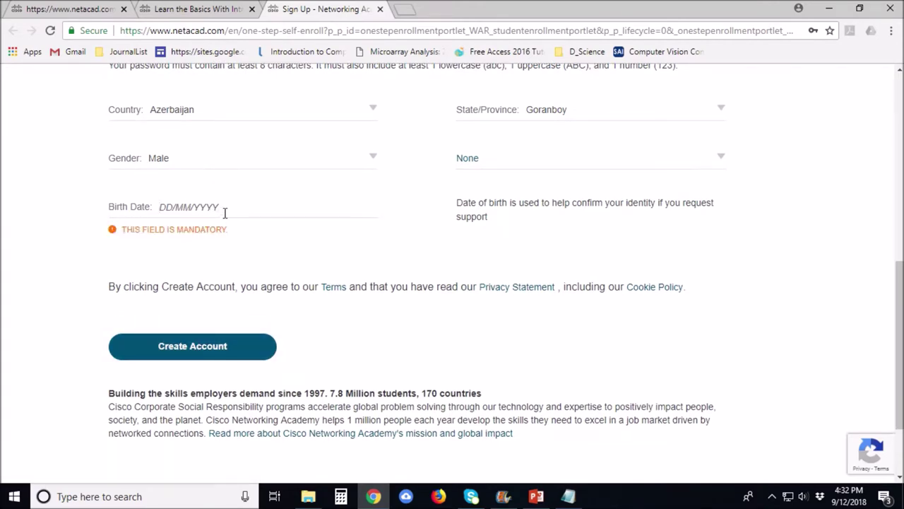
text(56)
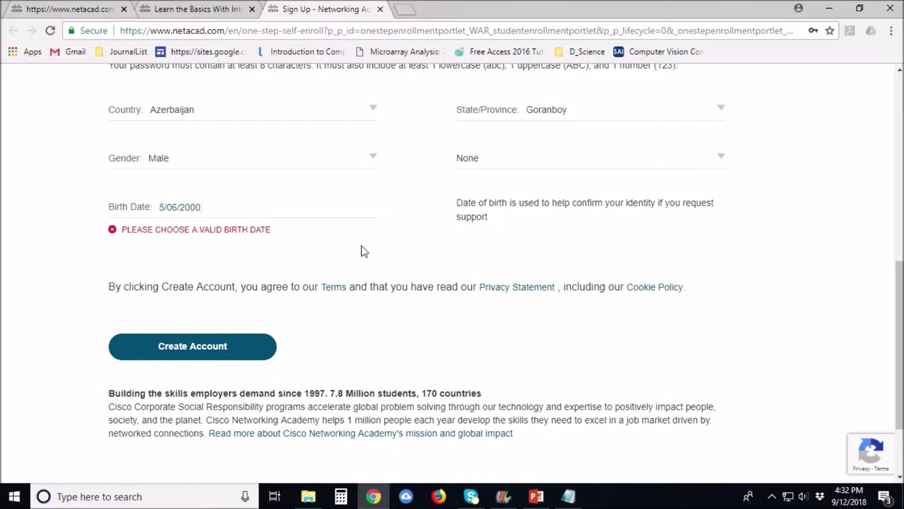
click(235, 357)
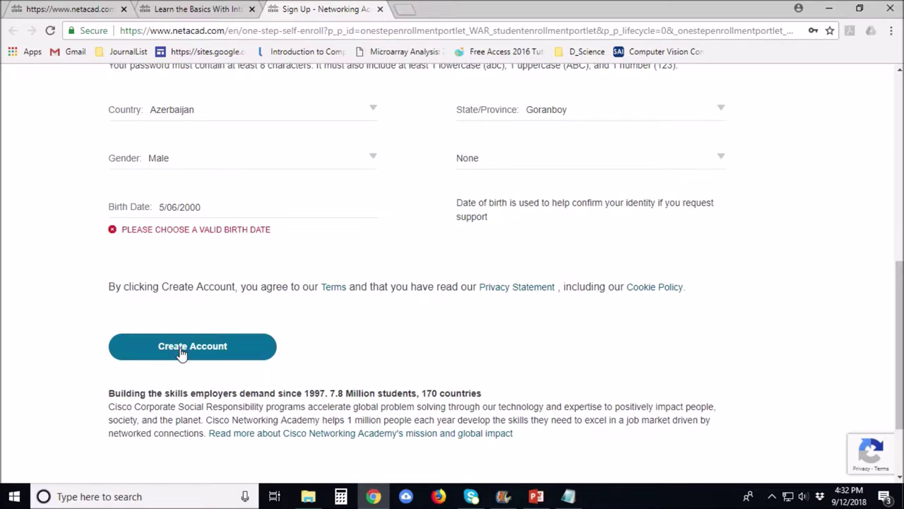
click(161, 207)
text(1)
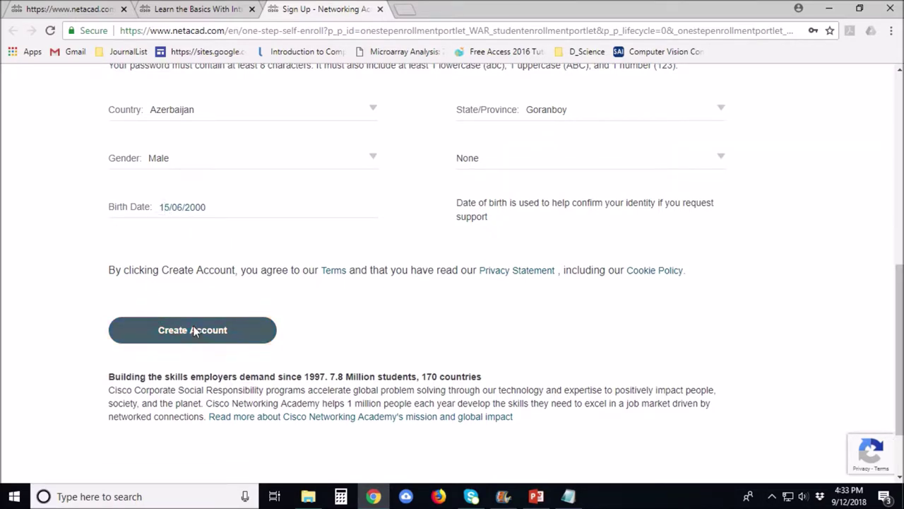
Create the account, close the Let's start learning prompt and review the My NetAcad dashboard.
click(196, 332)
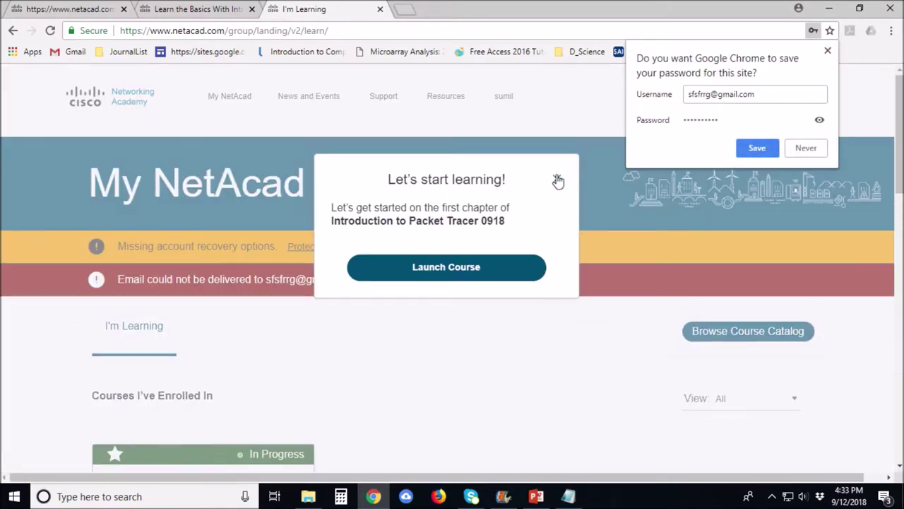
click(557, 178)
mouse_move(459, 103)
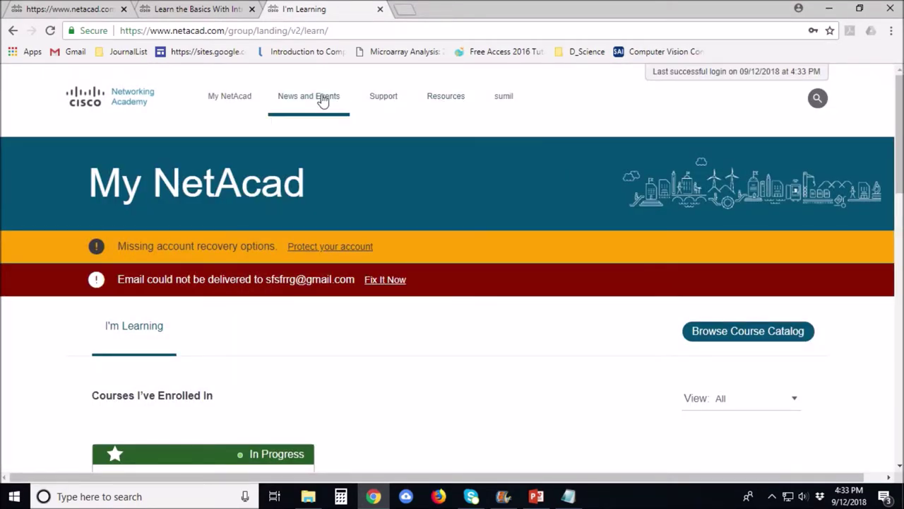
scroll(535, 359, down, 3)
scroll(452, 375, down, 12)
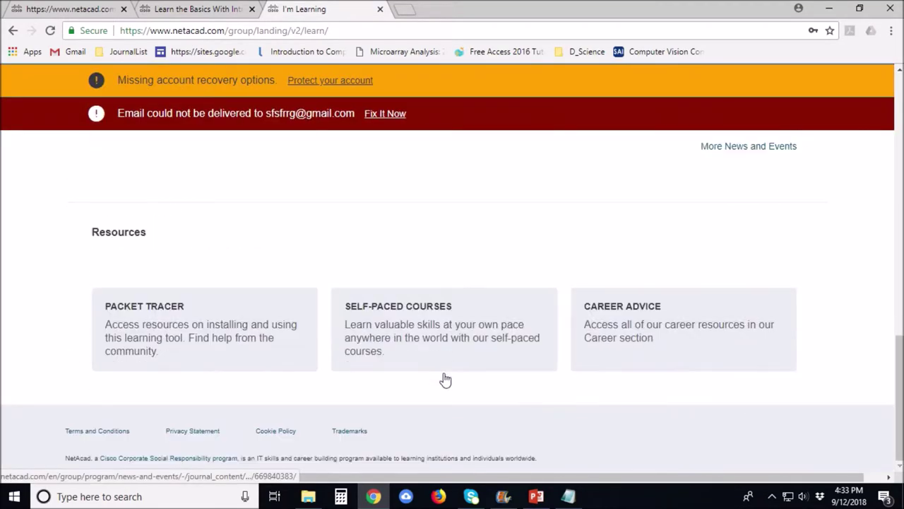
scroll(449, 379, up, 6)
scroll(449, 379, up, 10)
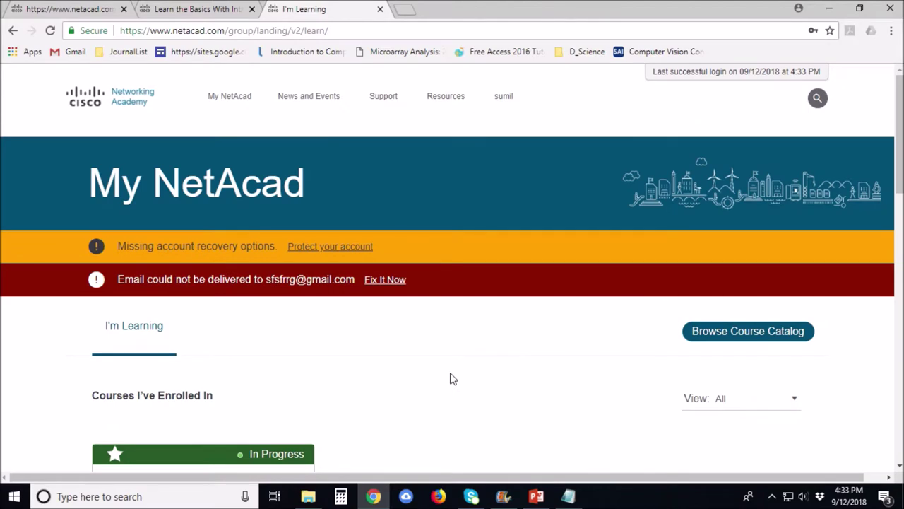
Download the Windows 64-bit Packet Tracer 7.2 installer via Resources, then close that page.
click(460, 106)
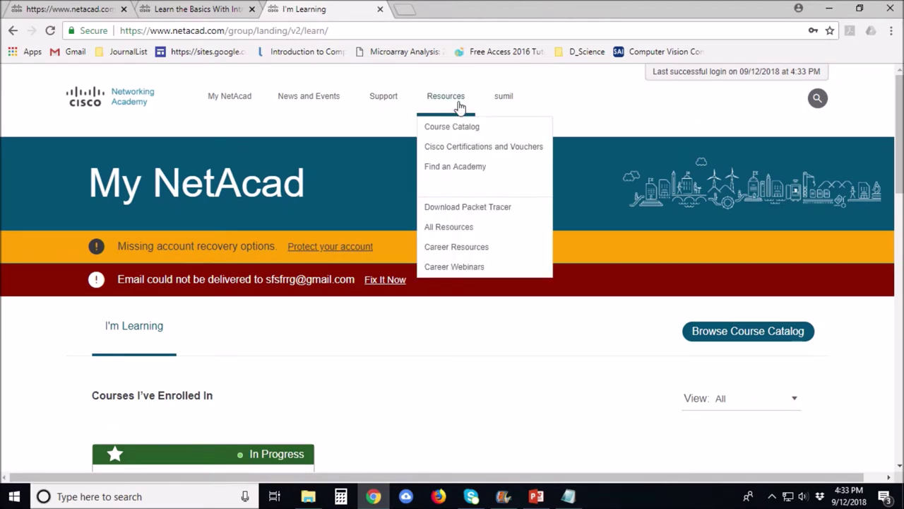
click(491, 202)
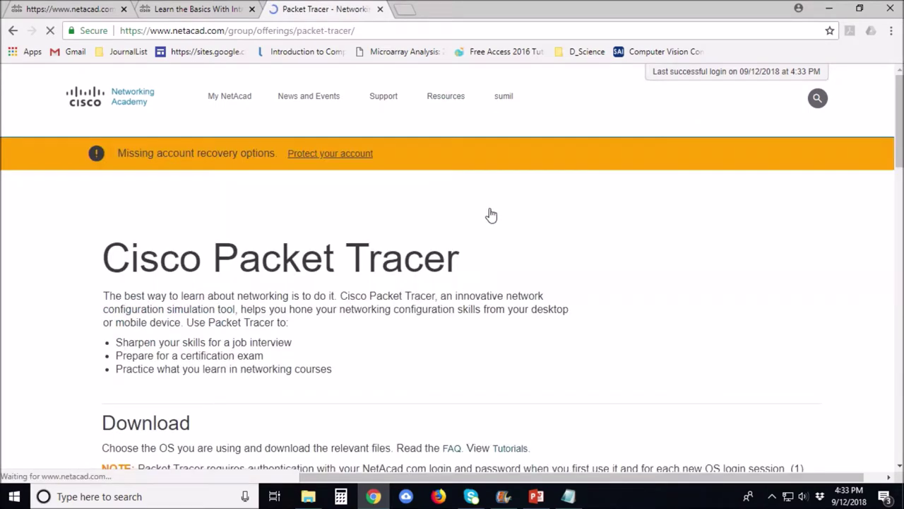
scroll(462, 229, down, 7)
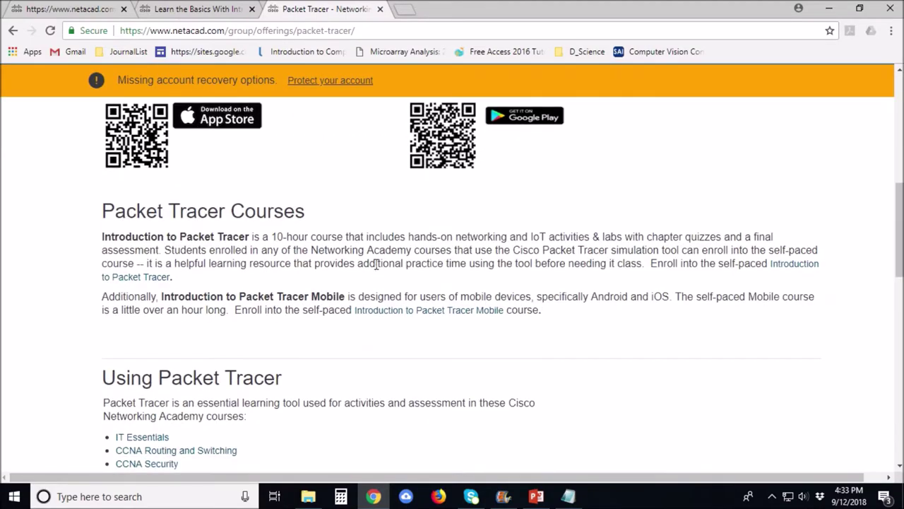
scroll(377, 264, down, 12)
scroll(509, 286, up, 19)
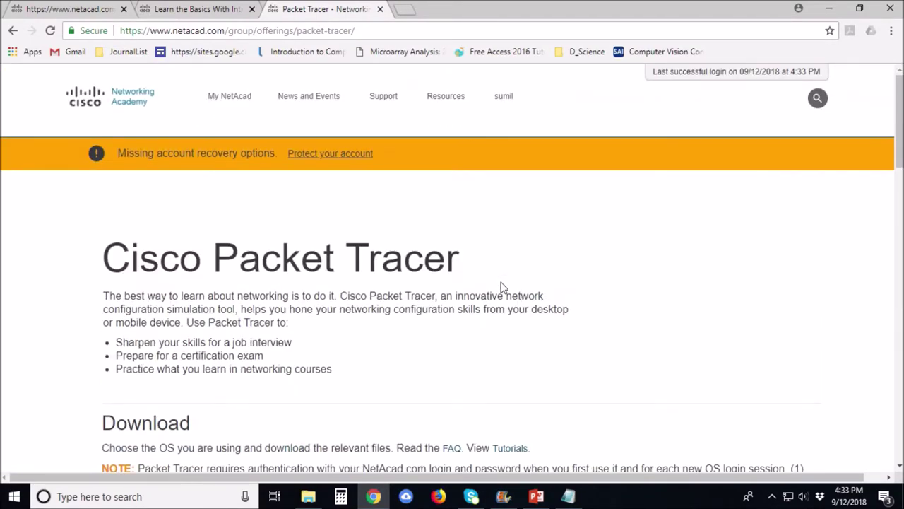
scroll(509, 280, down, 2)
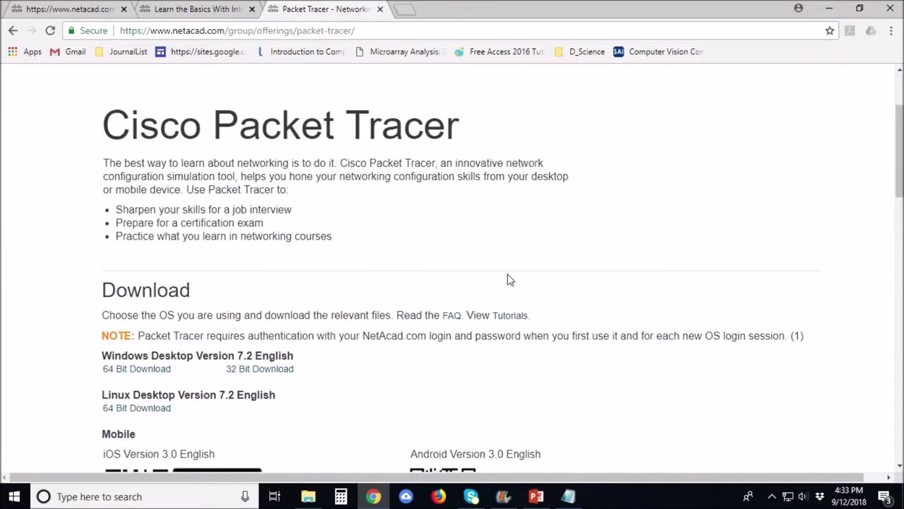
click(154, 374)
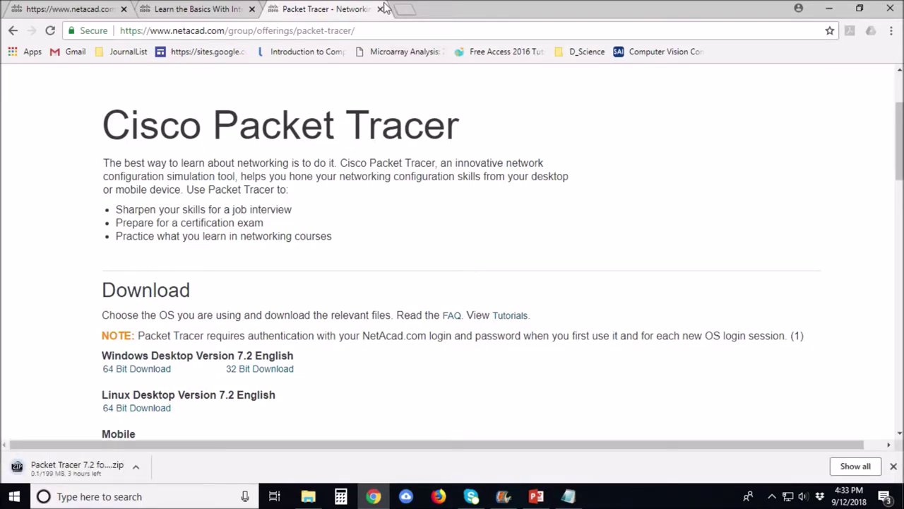
click(381, 10)
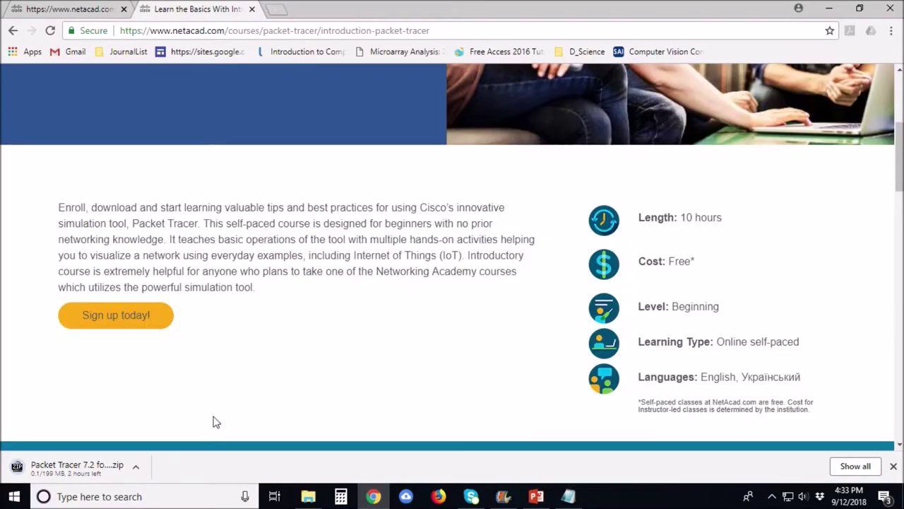
mouse_move(488, 7)
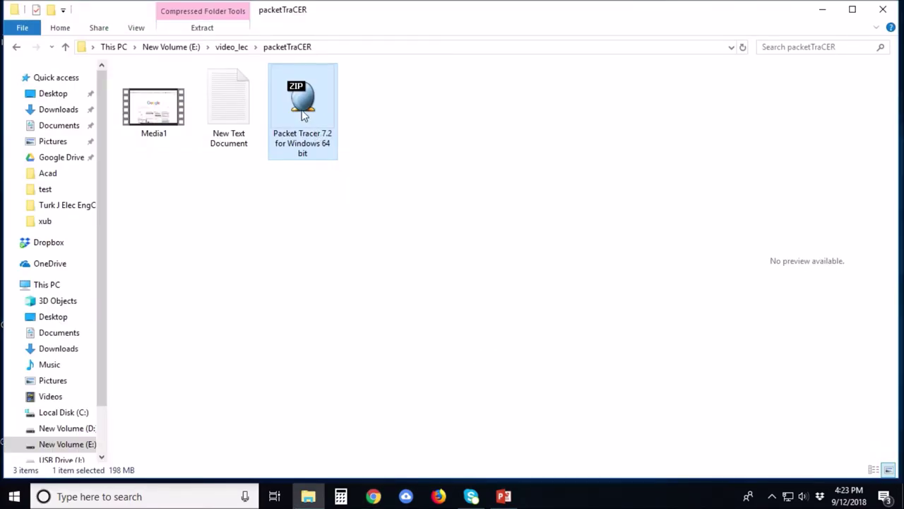
Extract the Packet Tracer 7.2 zip here and run PacketTracer72_64bit_setup, approving the UAC prompt.
right_click(304, 115)
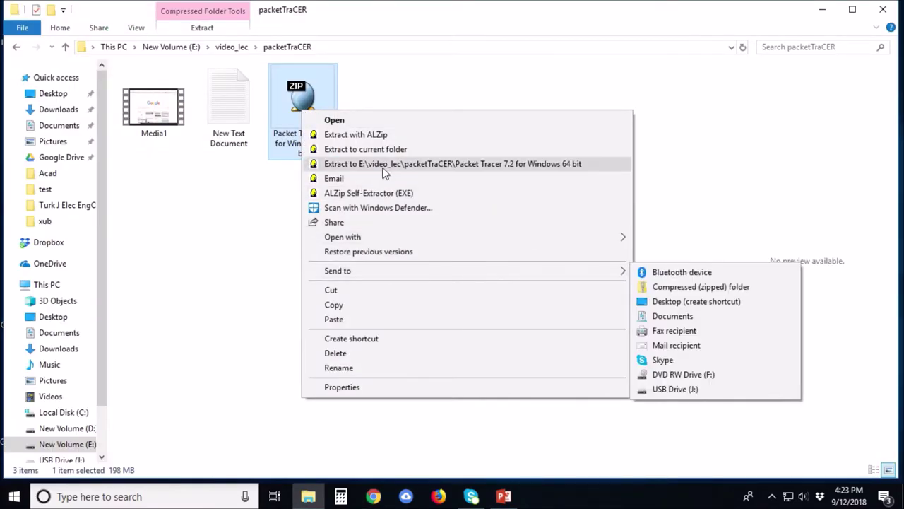
click(385, 149)
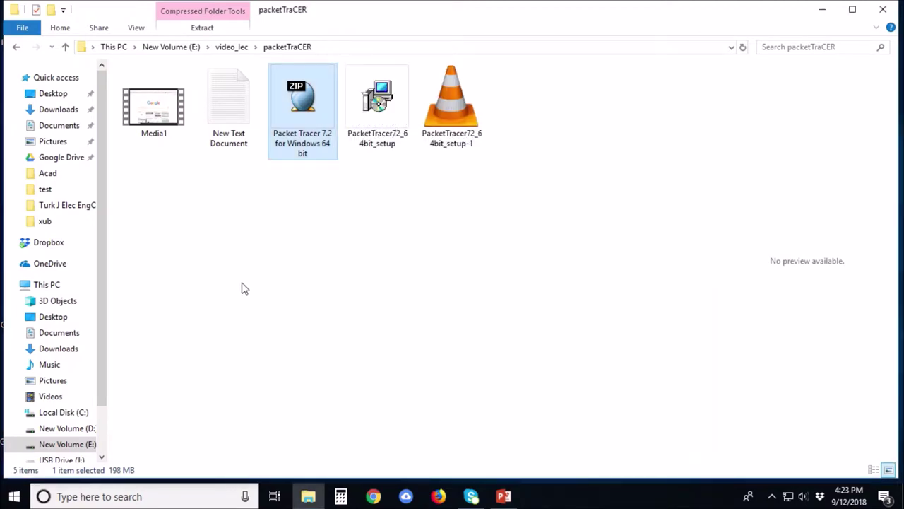
click(380, 103)
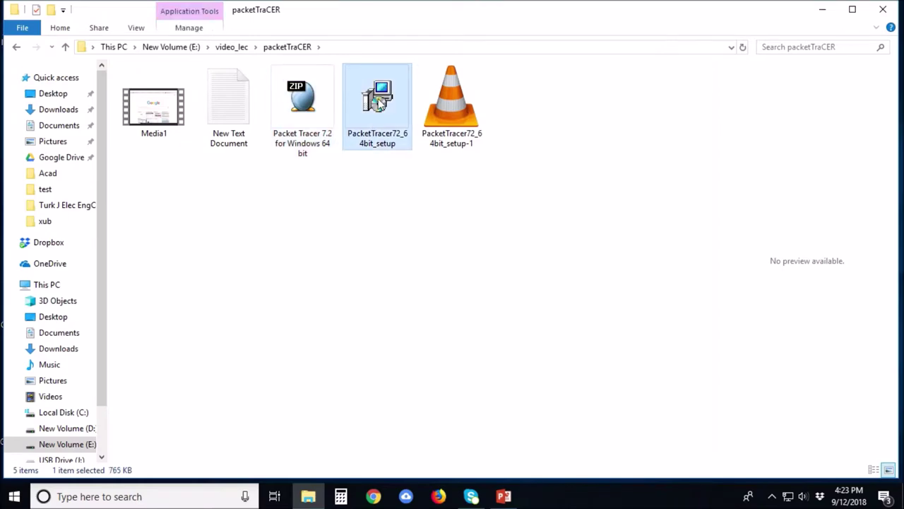
double_click(380, 103)
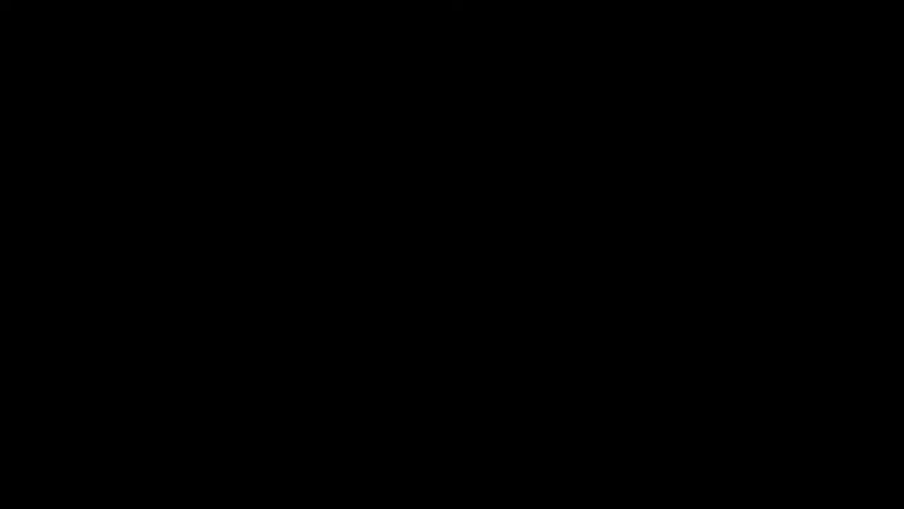
click(391, 343)
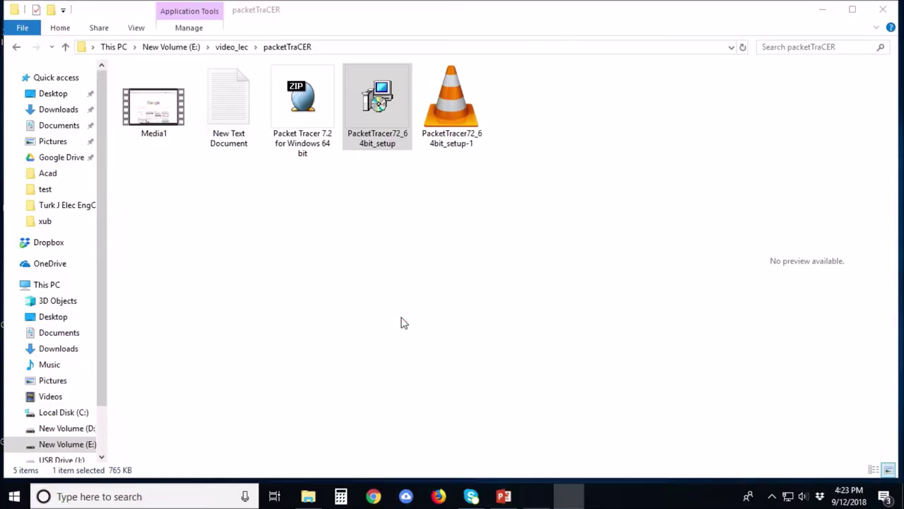
Accept the licence and install Cisco Packet Tracer 7.2 64Bit with default options.
click(318, 312)
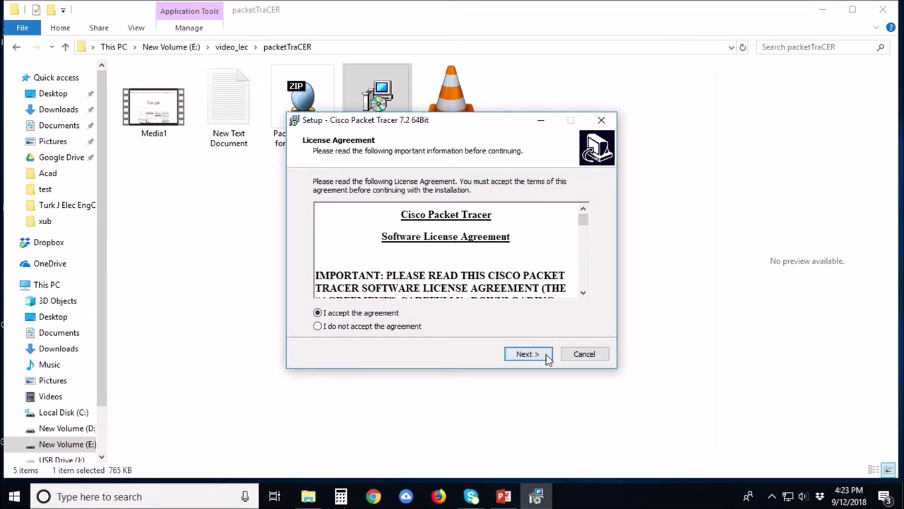
click(541, 356)
click(544, 357)
click(527, 354)
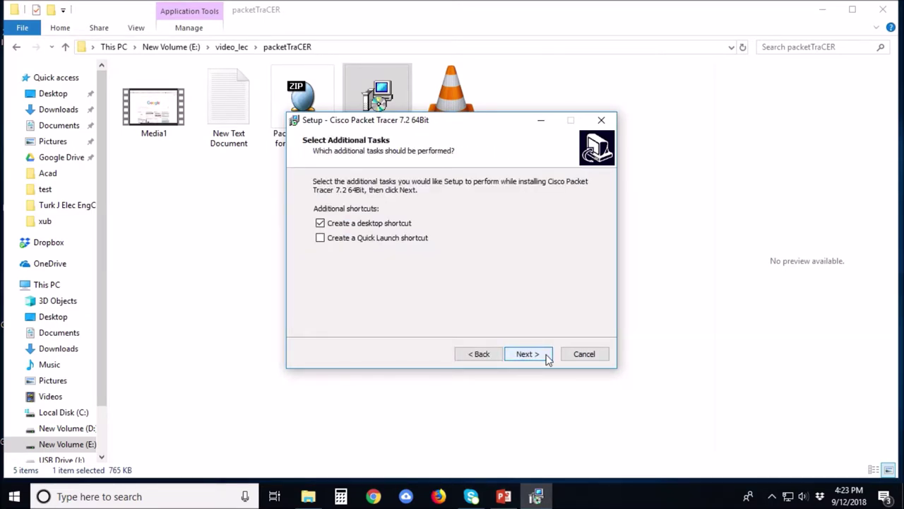
click(545, 357)
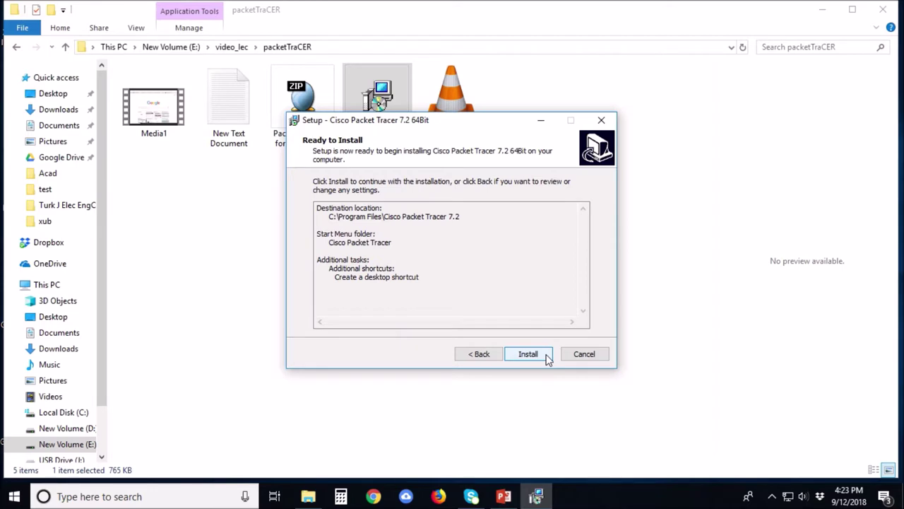
click(528, 354)
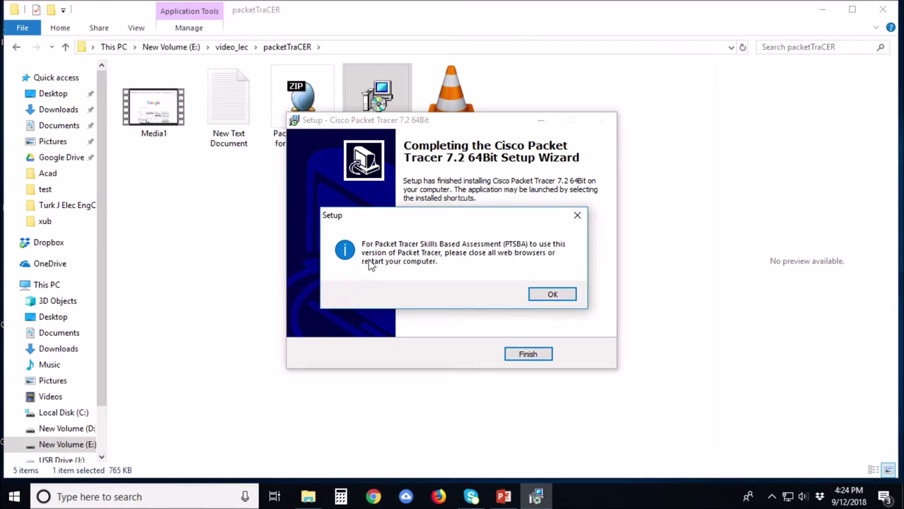
click(552, 294)
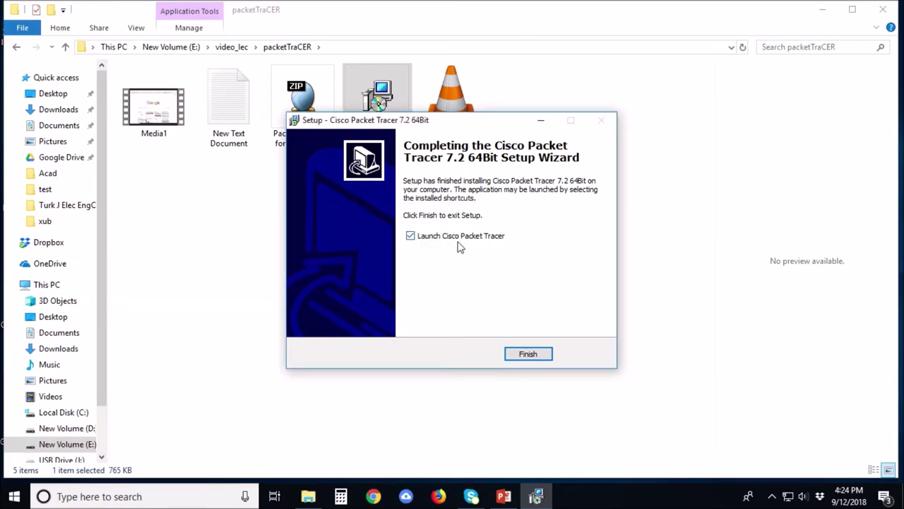
Launch Packet Tracer, acknowledge the user files notice and log in as a guest.
click(528, 354)
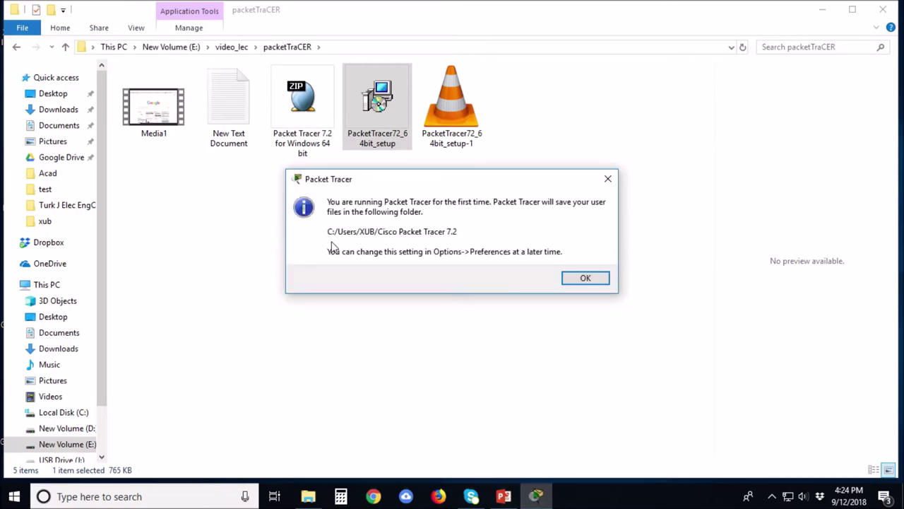
click(587, 278)
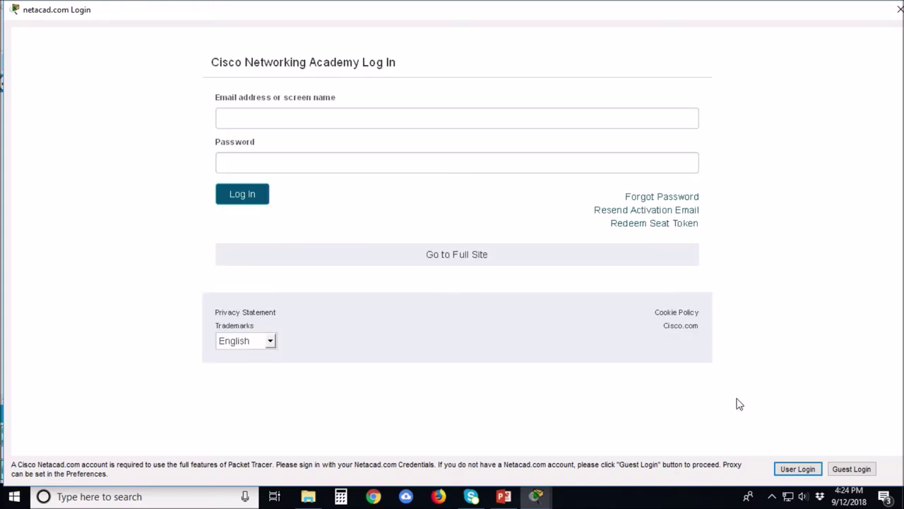
click(854, 469)
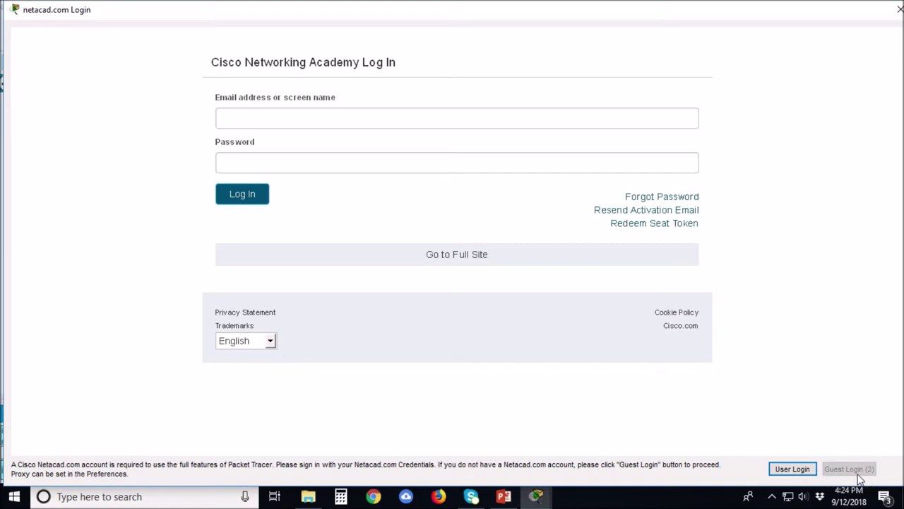
click(867, 471)
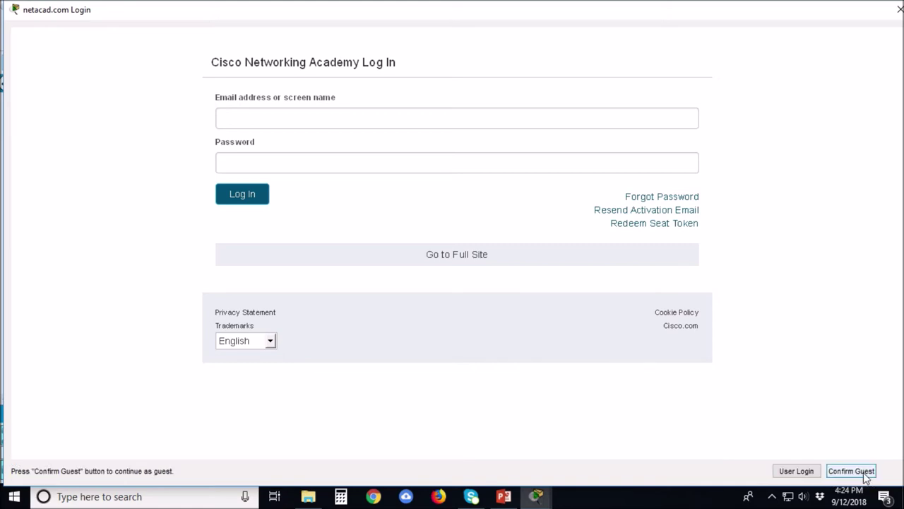
click(851, 471)
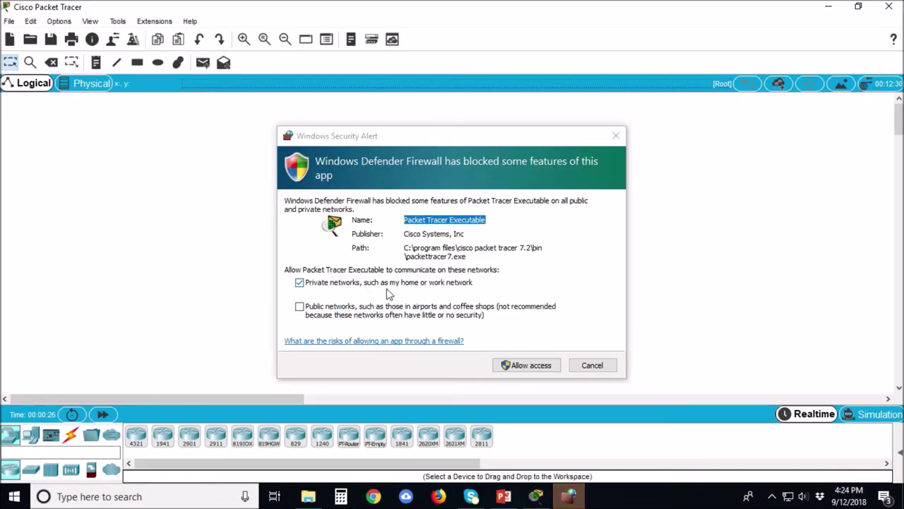
Allow Packet Tracer through the firewall and place two PCs, PC0 and PC1, on the workspace.
click(541, 371)
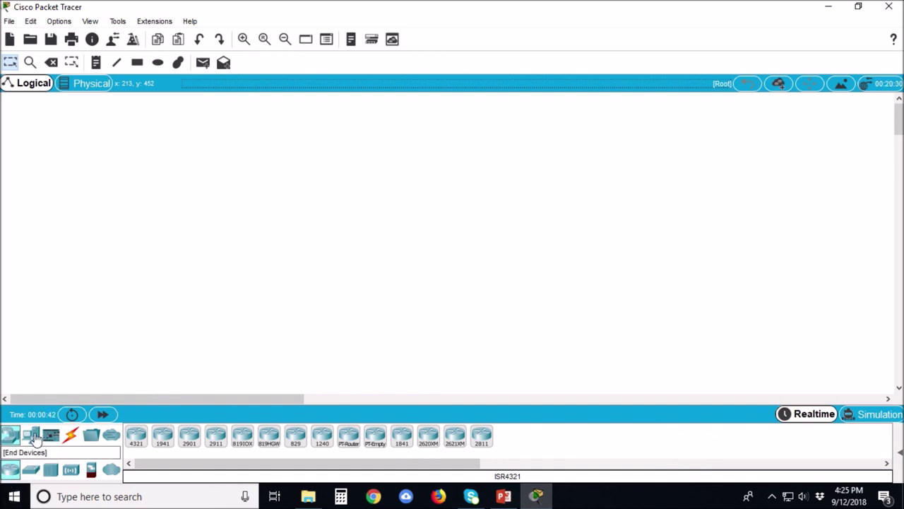
click(35, 438)
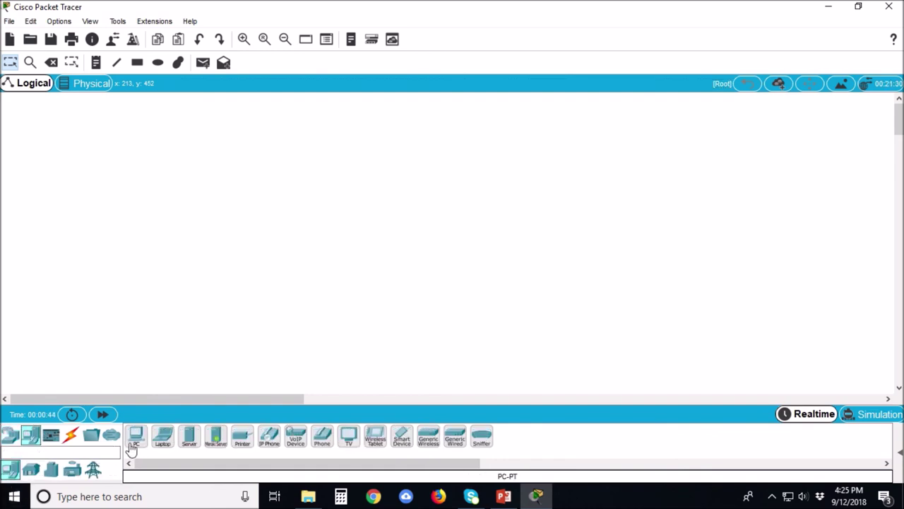
drag(135, 439, 189, 235)
click(138, 435)
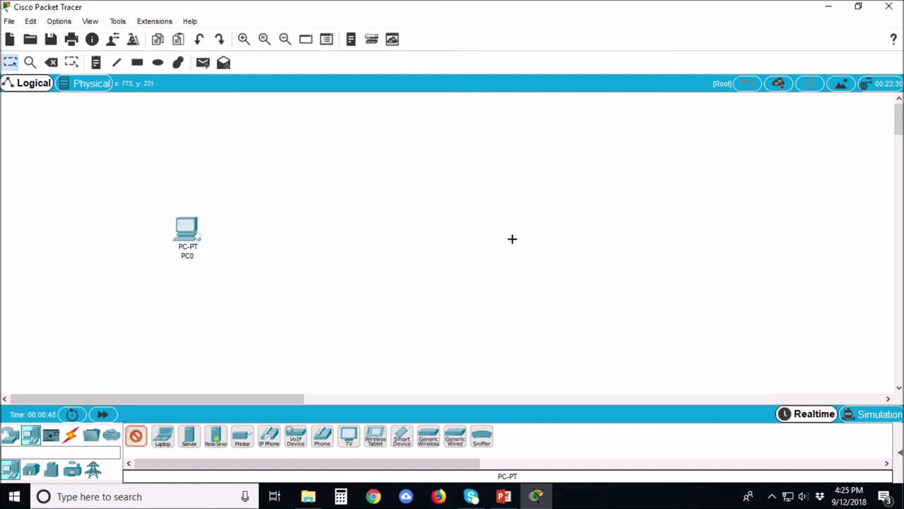
click(512, 238)
Connect PC0 FastEthernet0 to PC1 FastEthernet0 with a Copper Cross-Over cable.
click(73, 435)
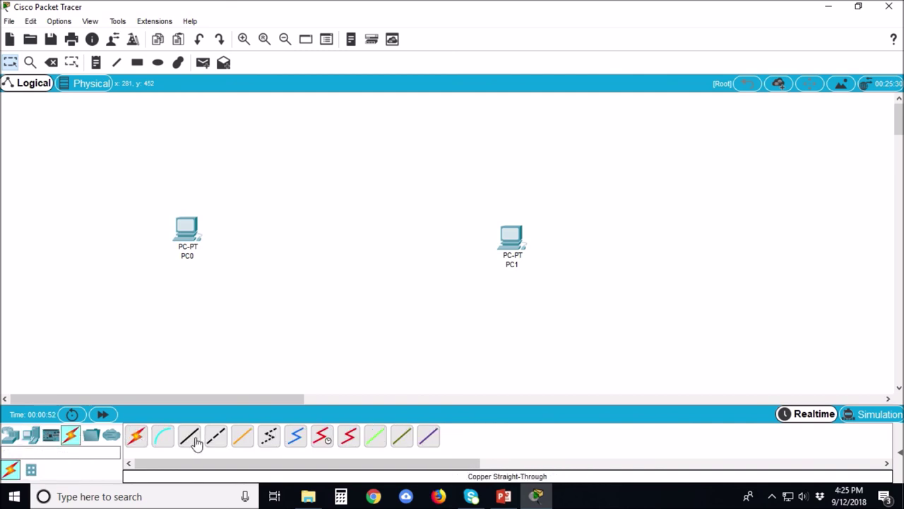
click(217, 441)
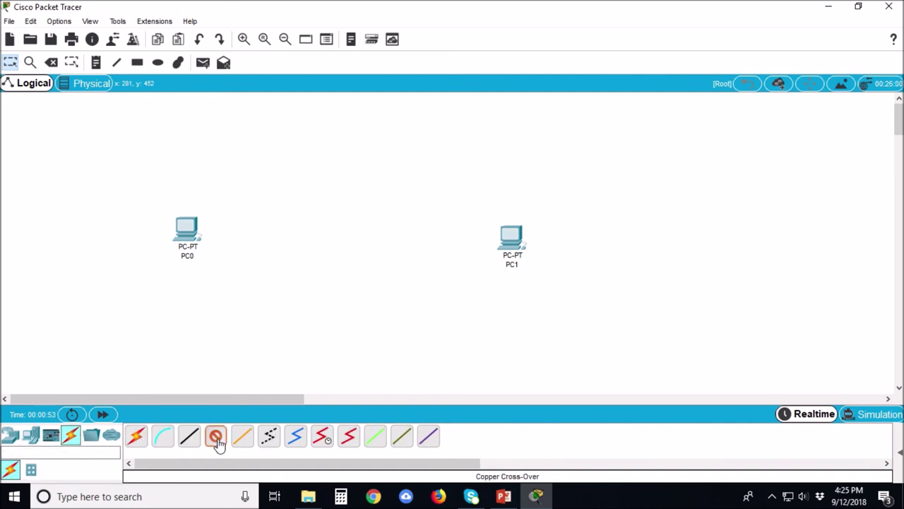
click(187, 232)
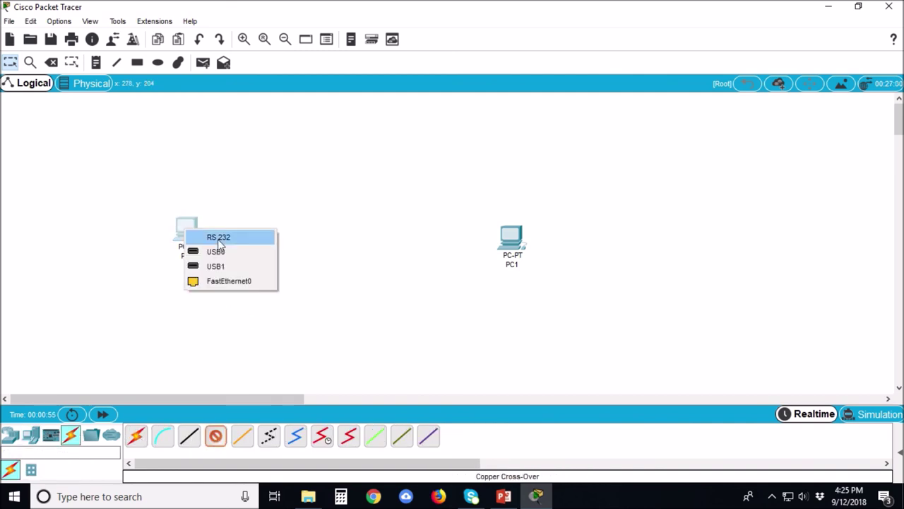
click(234, 281)
click(510, 237)
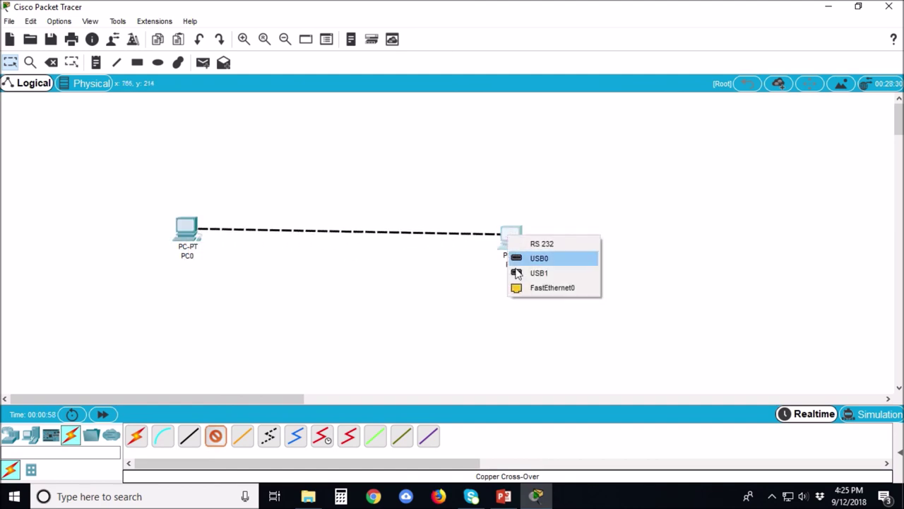
click(522, 287)
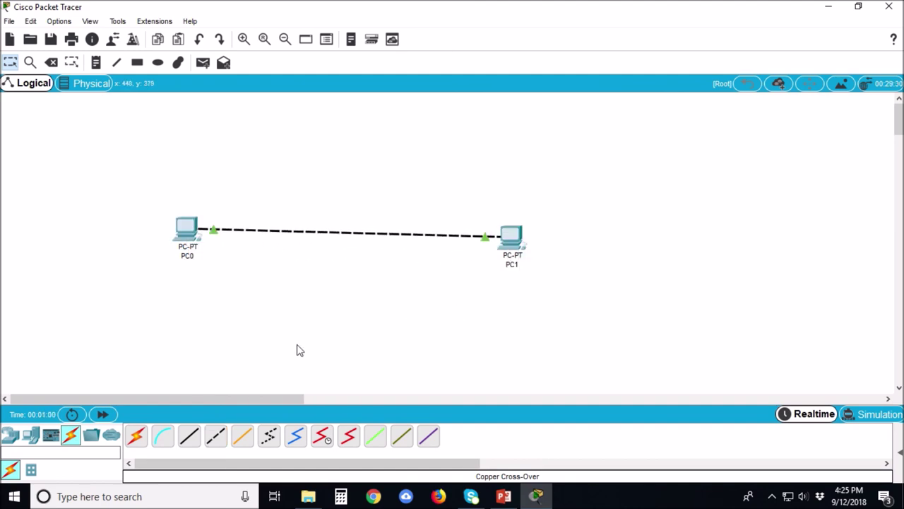